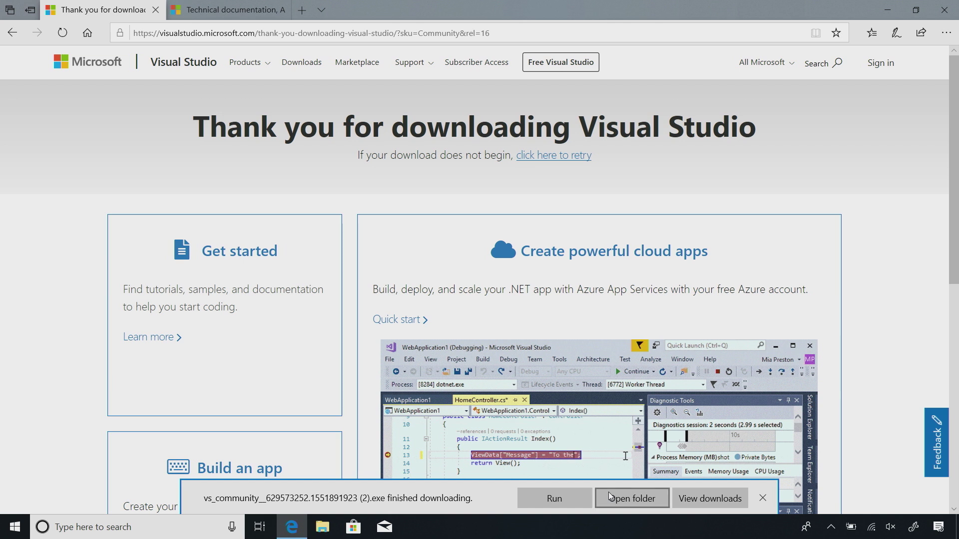
# Step: Run the downloaded Visual Studio Community installer, allow it to make changes to the device, and continue past its privacy and license notice
pyautogui.scroll(-2, 244, 319)
pyautogui.scroll(-1, 242, 317)
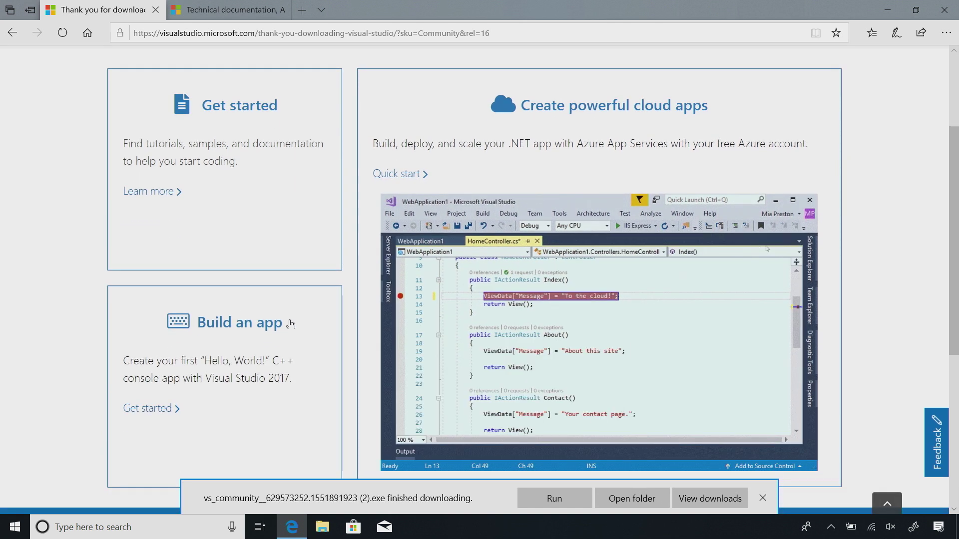
pyautogui.click(553, 499)
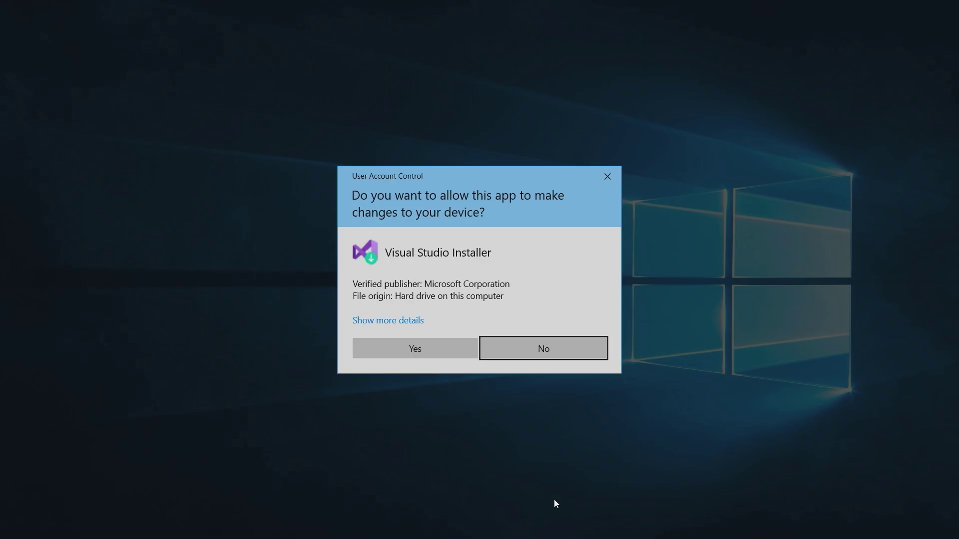
pyautogui.click(422, 346)
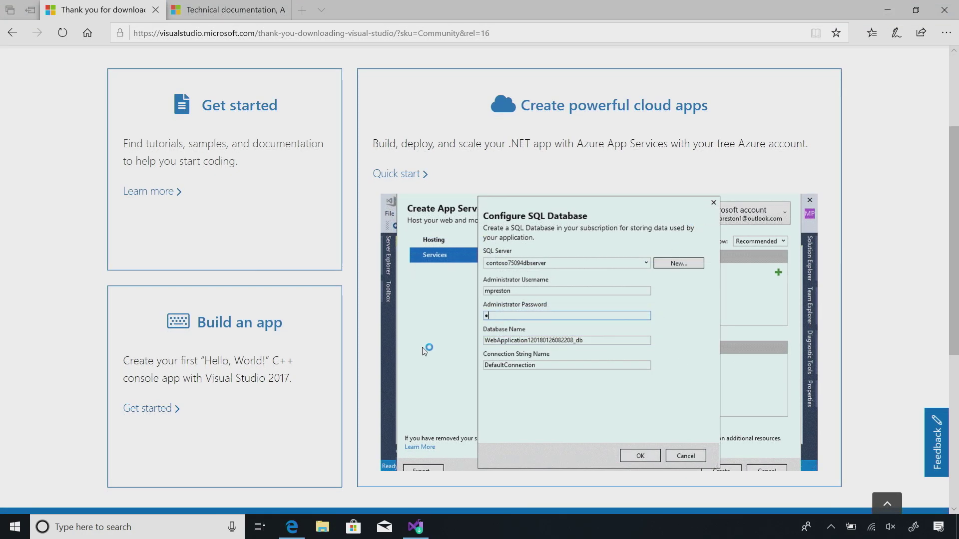
pyautogui.click(888, 8)
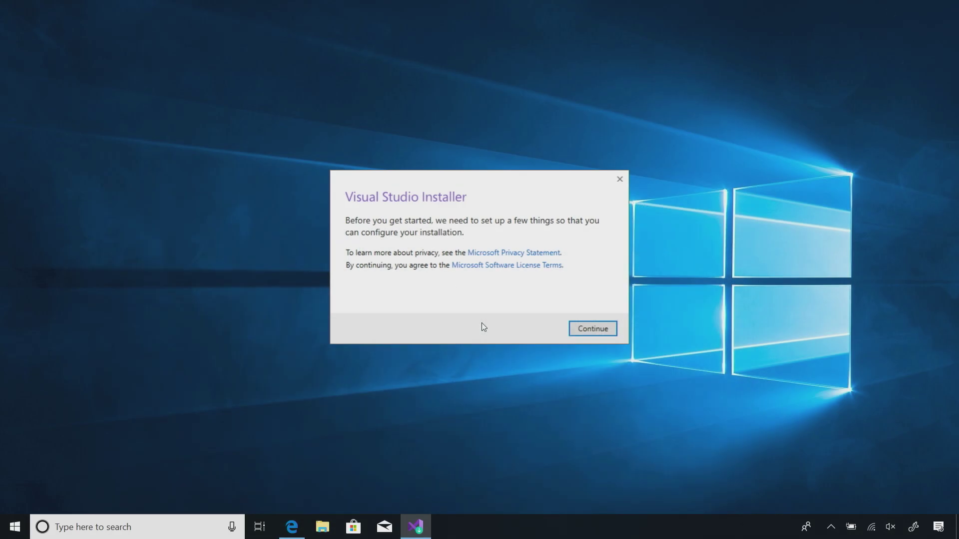
pyautogui.click(592, 330)
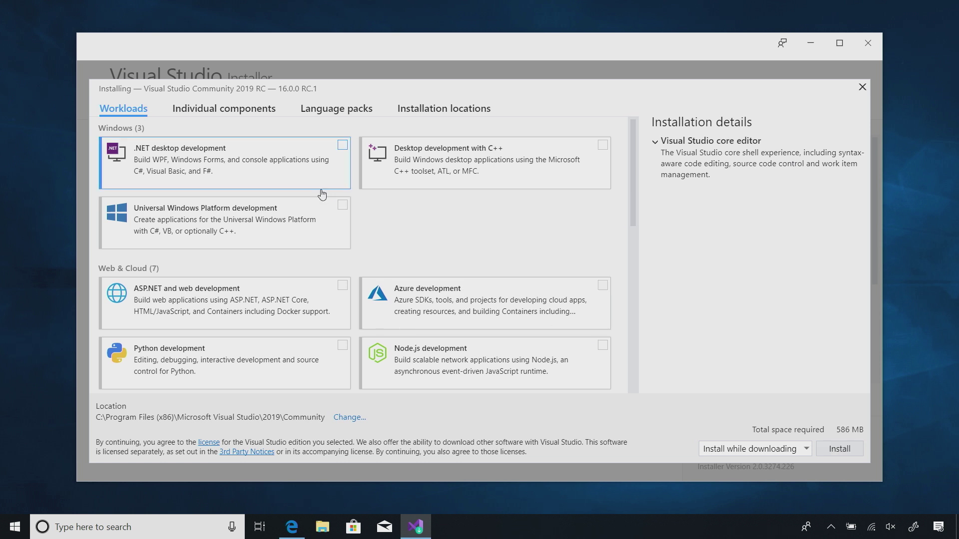
# Step: Install Visual Studio Community 2019 RC with the Mobile development with .NET workload and turn off starting it after installation
pyautogui.moveTo(634, 160); pyautogui.dragTo(643, 304)
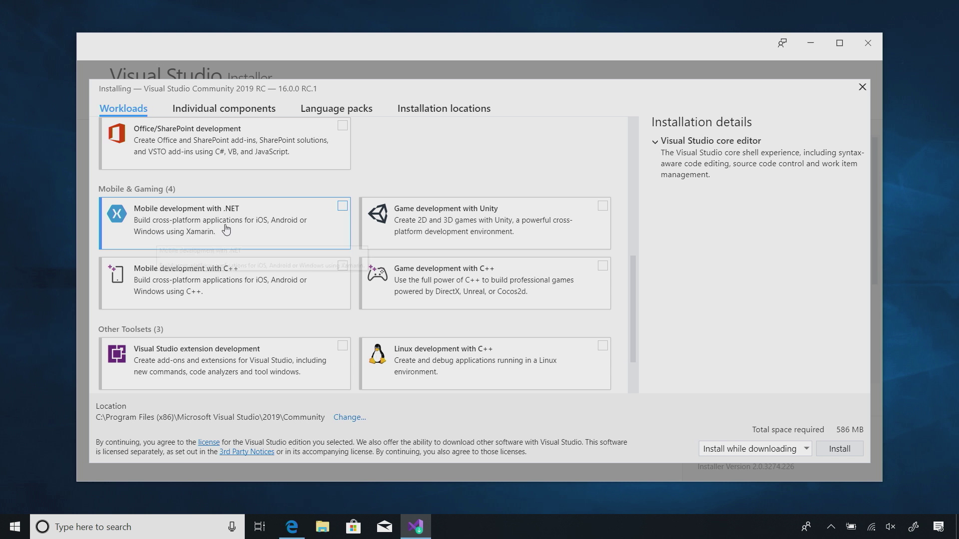
pyautogui.click(342, 207)
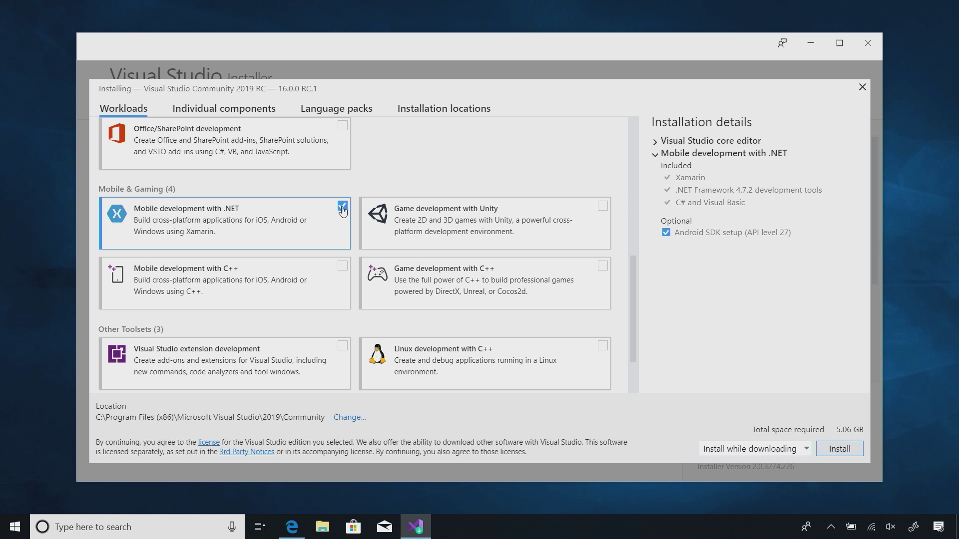
pyautogui.click(849, 453)
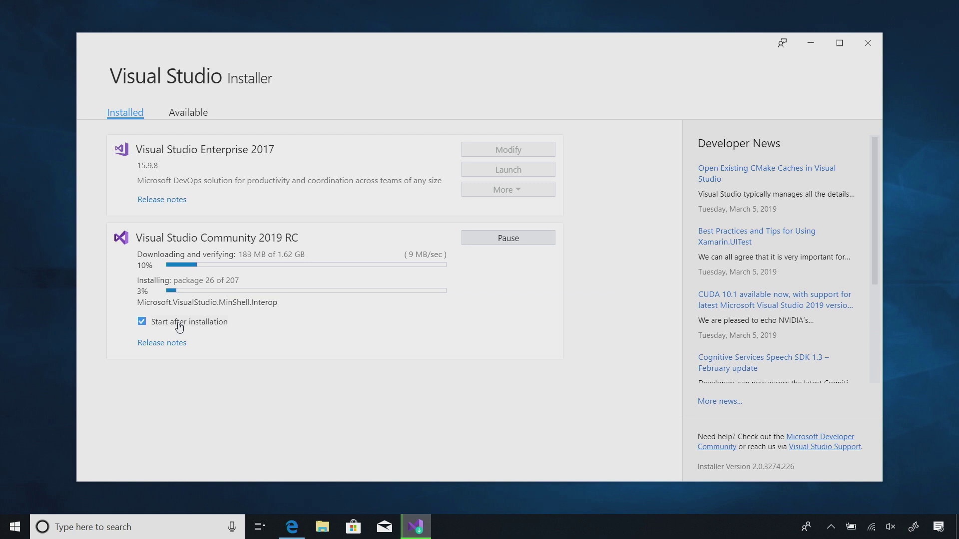
pyautogui.click(142, 322)
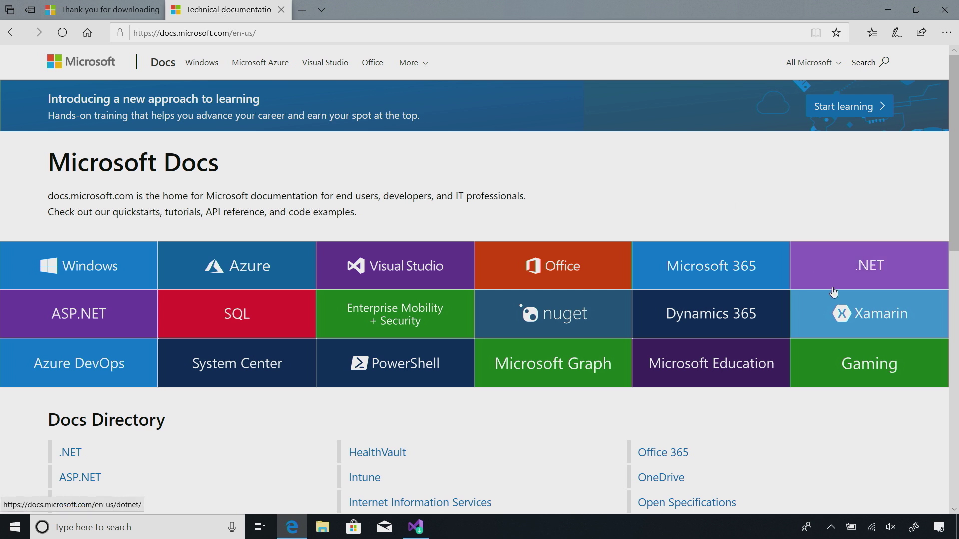
# Step: Open the Xamarin documentation on Microsoft Docs and look through its getting-started guides, quickstarts and tutorials
pyautogui.click(849, 319)
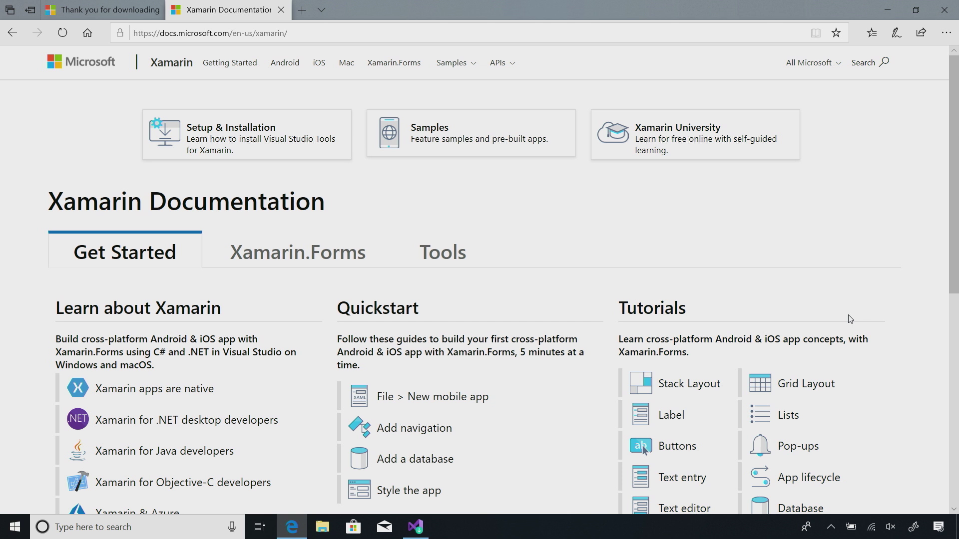
pyautogui.scroll(-2, 850, 318)
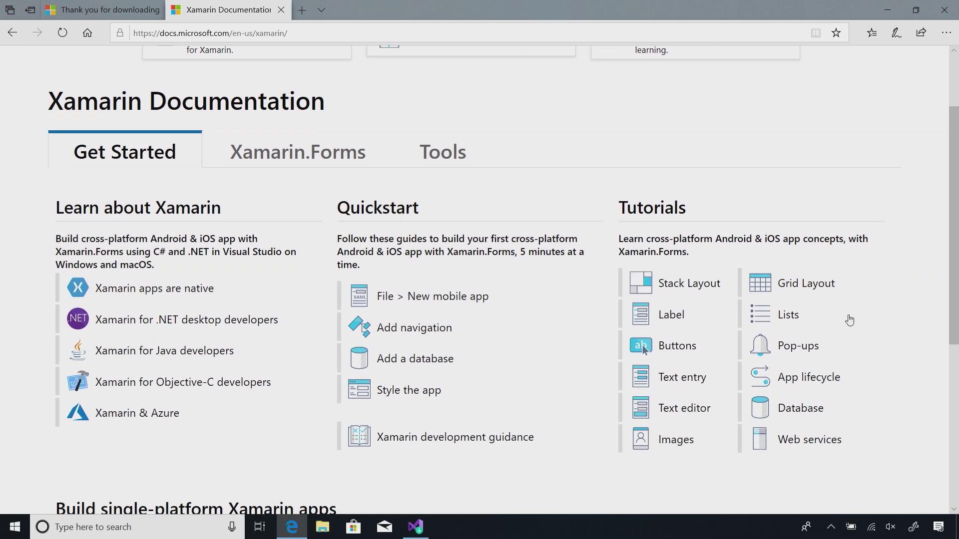
pyautogui.scroll(-2, 849, 320)
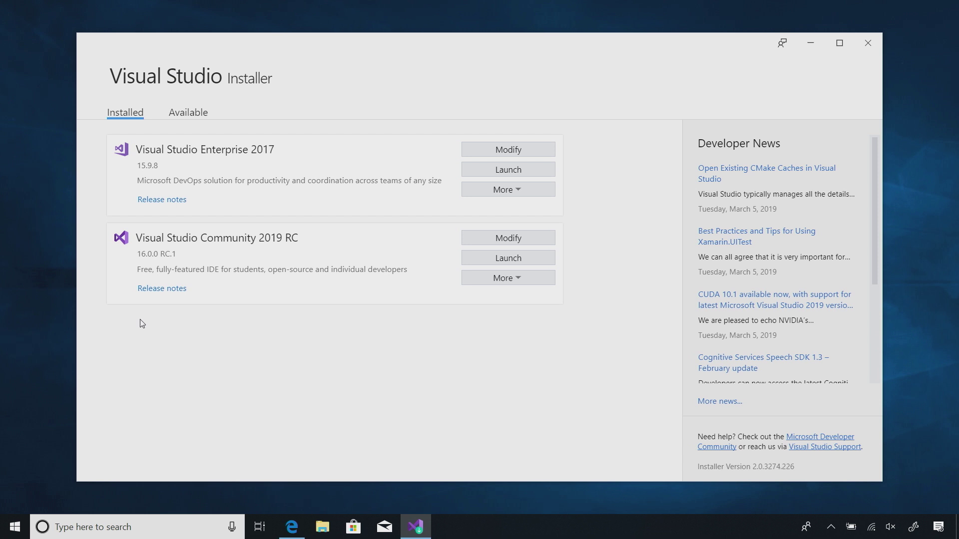
# Step: Launch Visual Studio Community 2019 RC, minimize the installer, and skip signing in for now
pyautogui.click(528, 260)
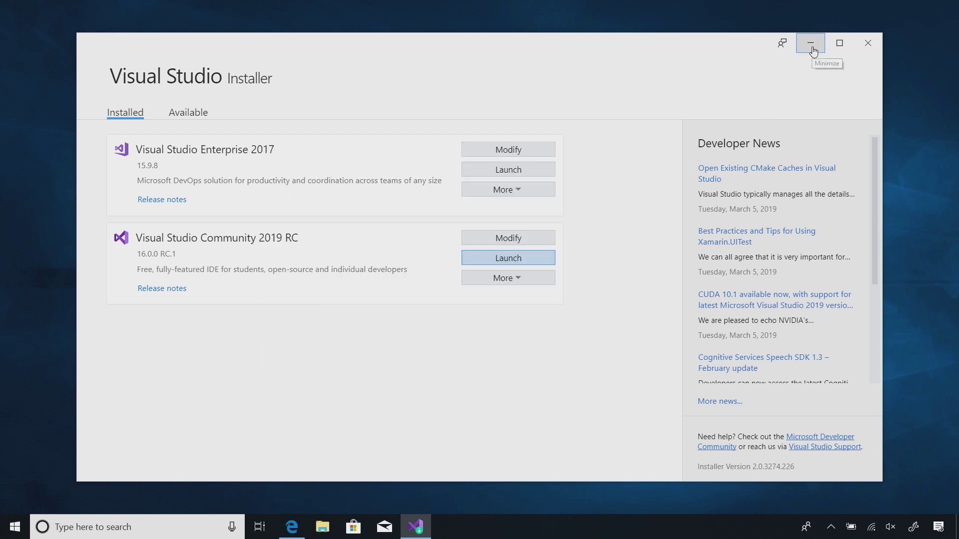
pyautogui.click(811, 44)
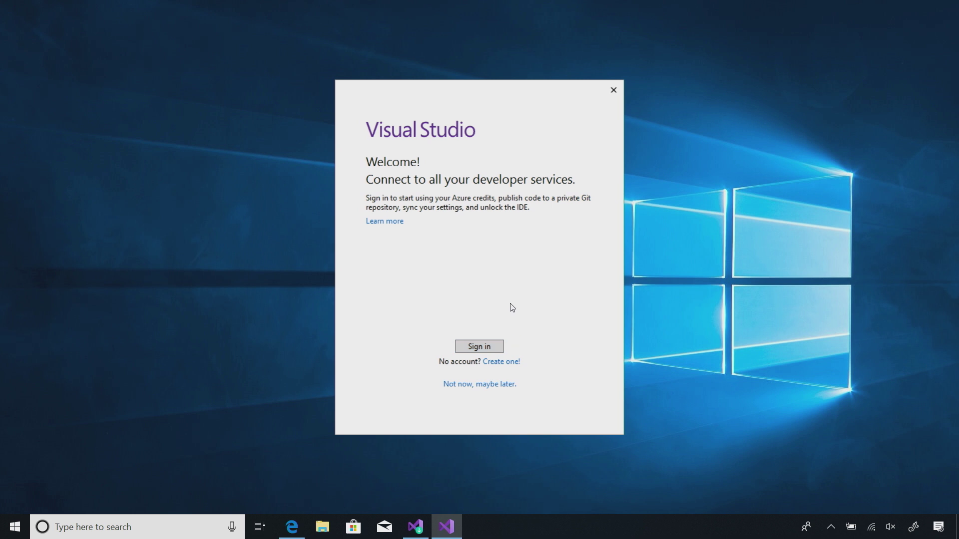
pyautogui.click(481, 385)
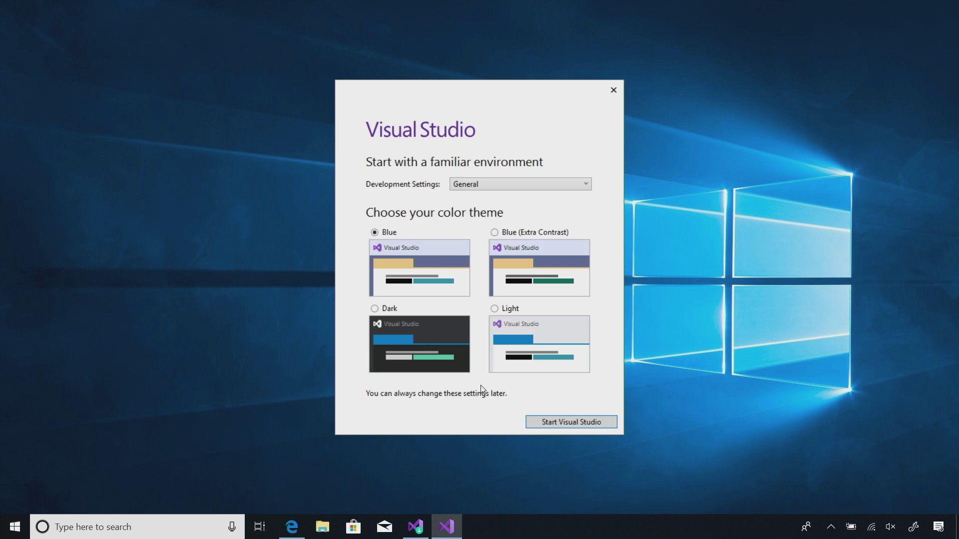
# Step: Set the development settings to Visual C#, keep the Blue color theme, and start Visual Studio
pyautogui.click(497, 185)
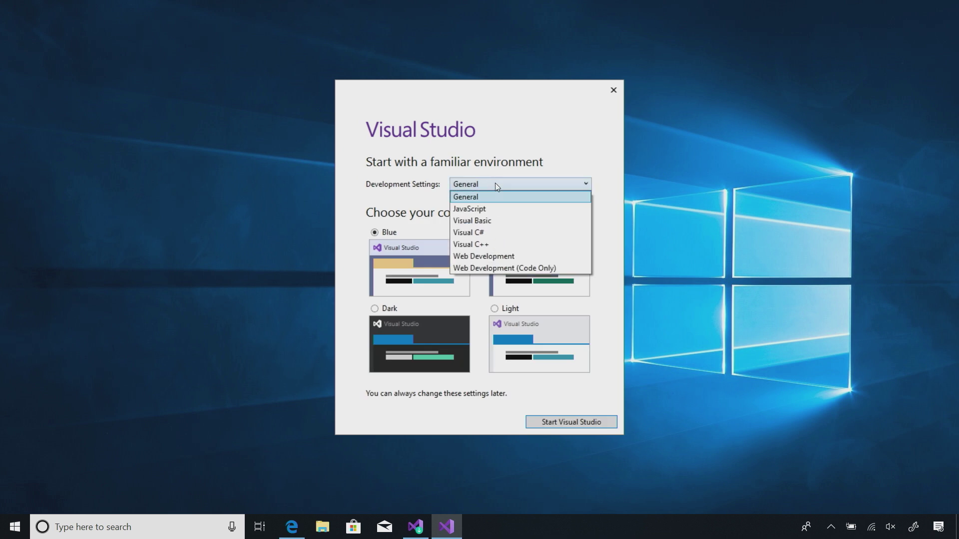
pyautogui.click(489, 239)
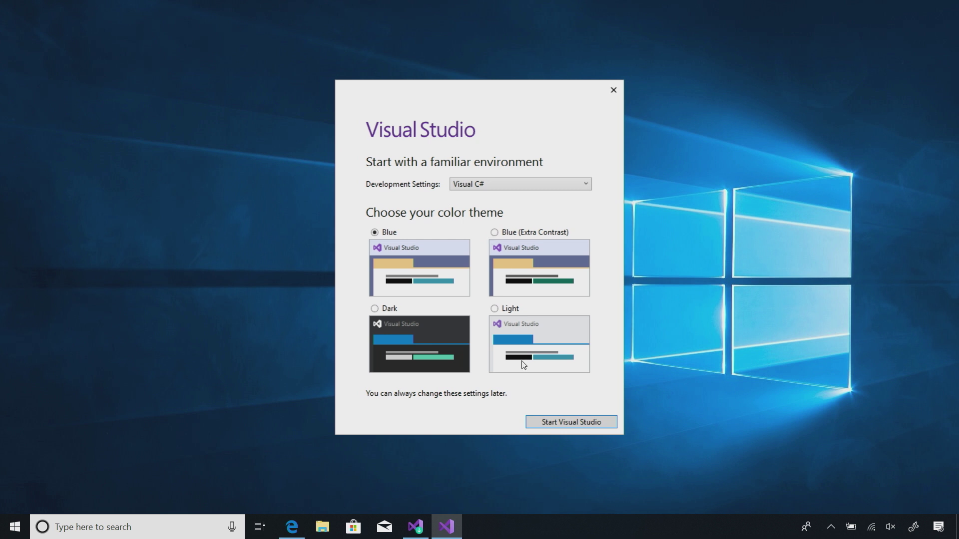
pyautogui.click(572, 421)
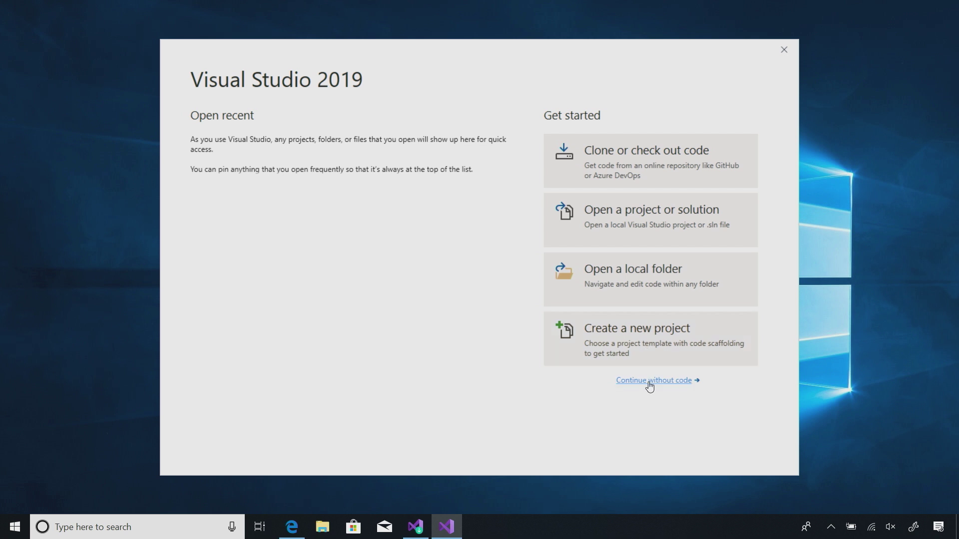
# Step: Begin a new project, check the language and platform filters, and filter the templates by the Mobile project type
pyautogui.click(636, 334)
pyautogui.click(602, 88)
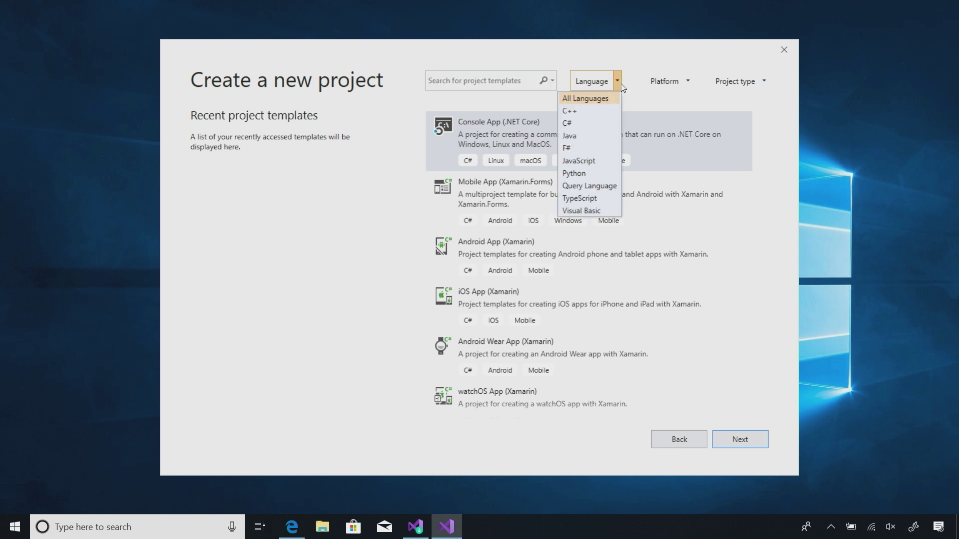
pyautogui.click(685, 88)
pyautogui.click(685, 88)
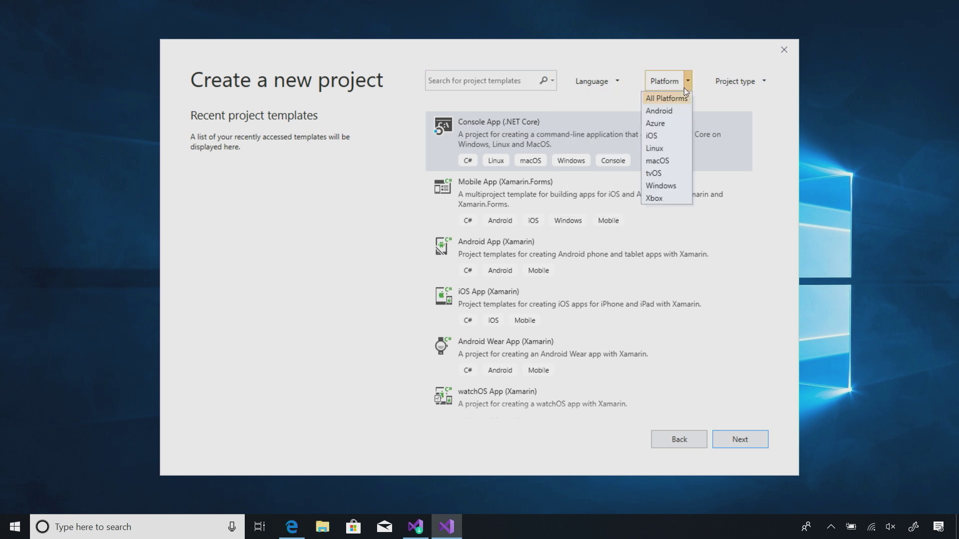
pyautogui.click(736, 87)
pyautogui.click(735, 86)
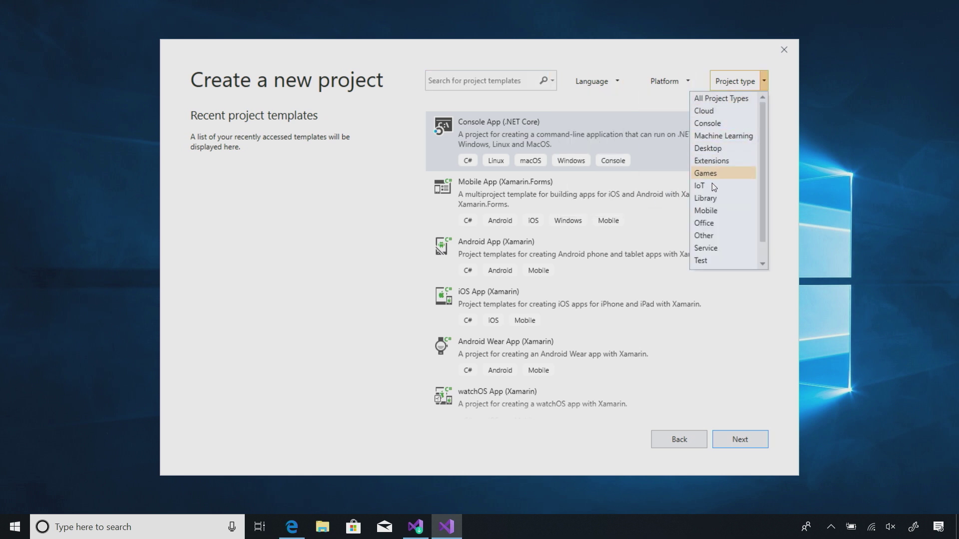
pyautogui.click(707, 211)
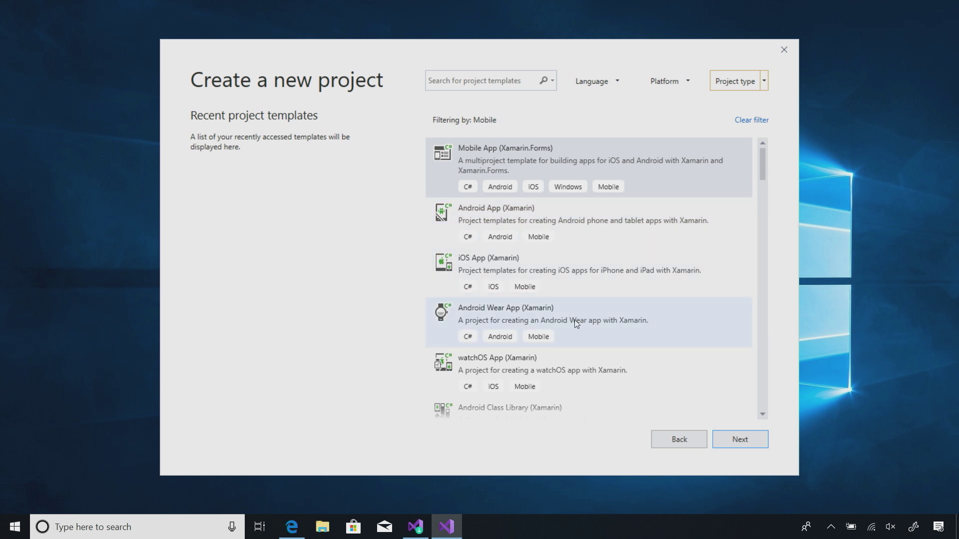
# Step: Create a Mobile App (Xamarin.Forms) project named App1 from the Blank template, targeting Android and iOS
pyautogui.moveTo(760, 167)
pyautogui.mouseDown()
pyautogui.moveTo(760, 193)
pyautogui.moveTo(759, 150)
pyautogui.mouseUp()
pyautogui.click(622, 154)
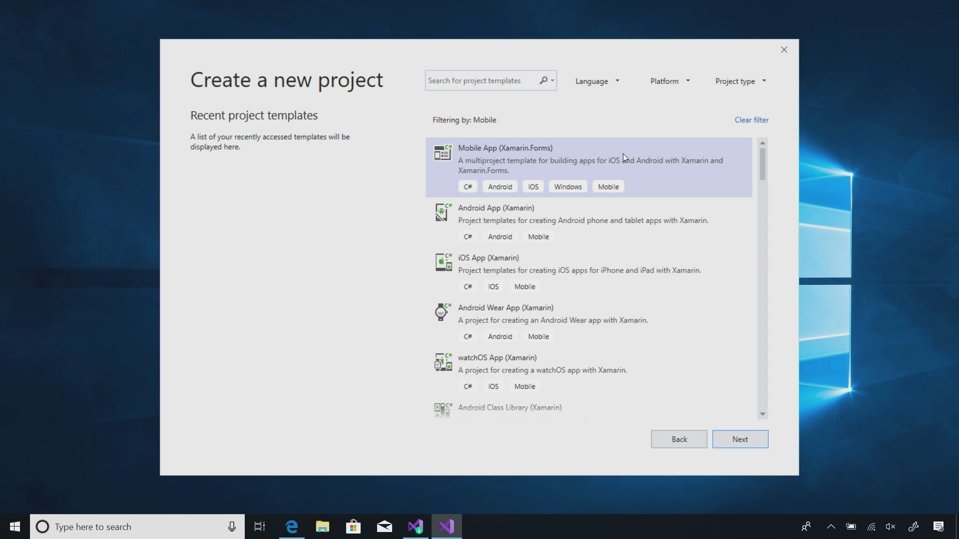
pyautogui.click(733, 440)
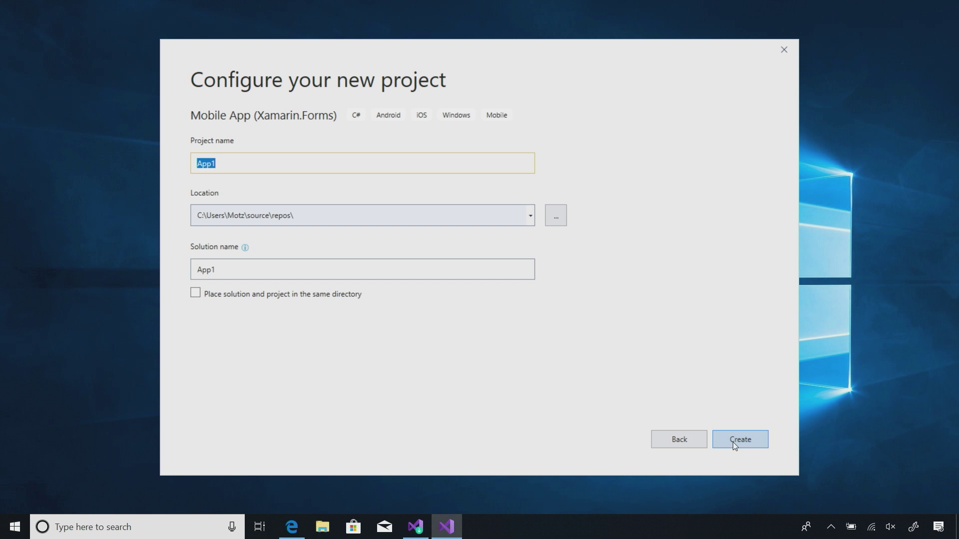
pyautogui.click(733, 442)
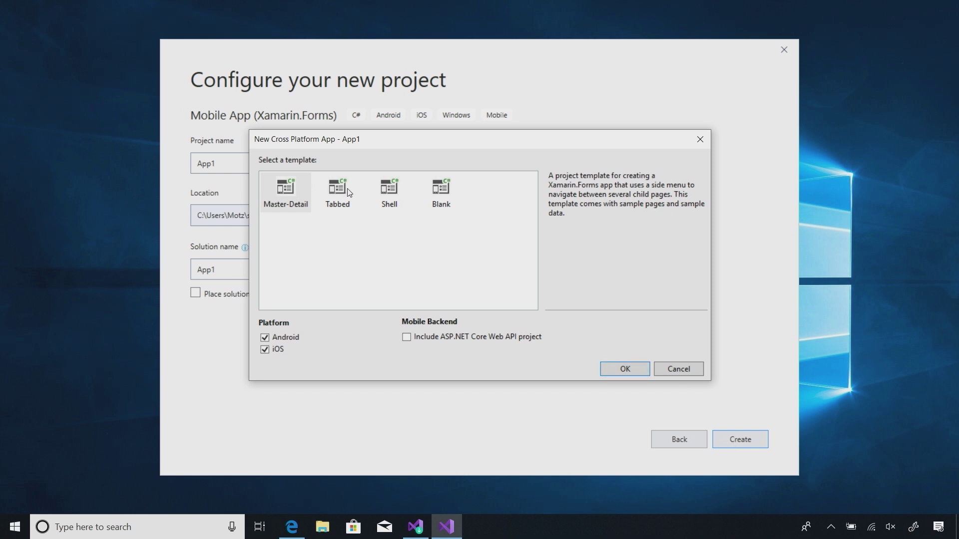
pyautogui.click(442, 190)
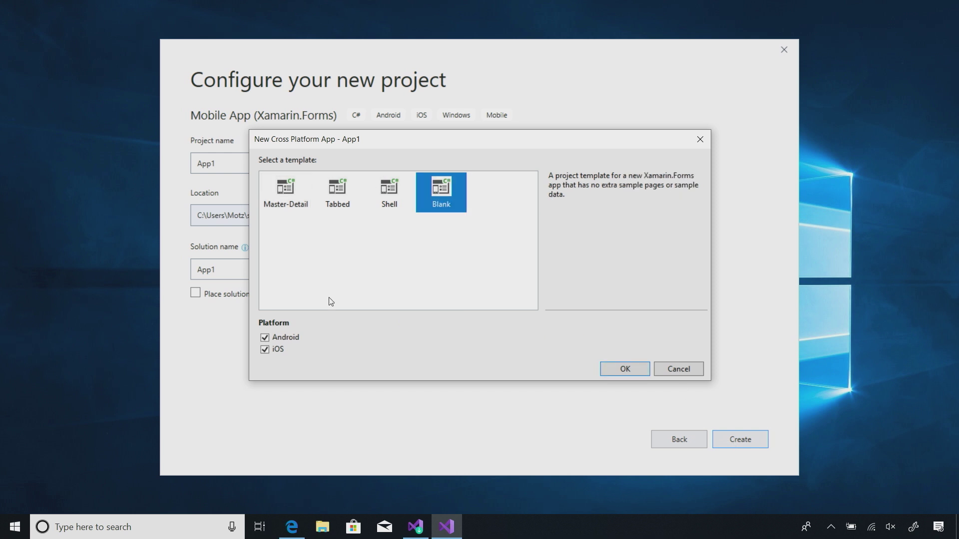
pyautogui.click(627, 370)
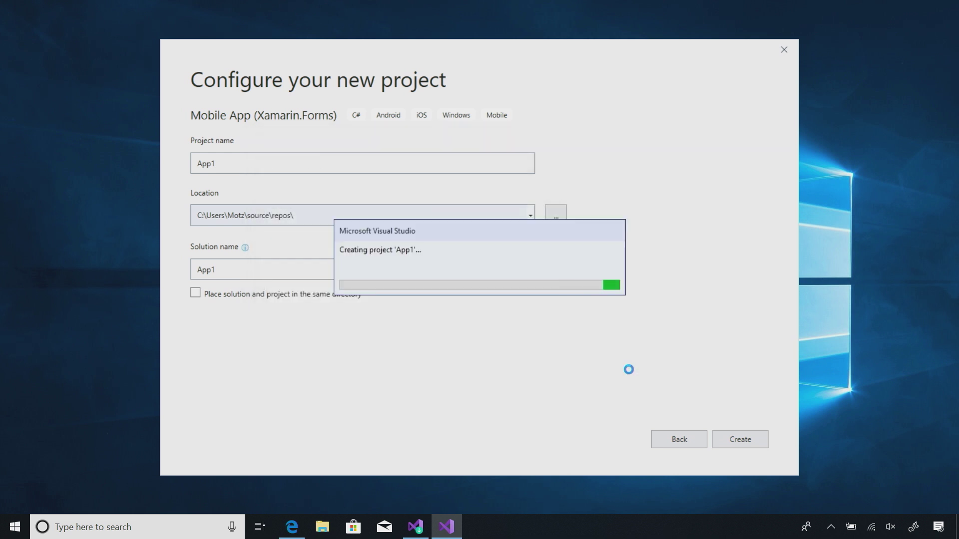